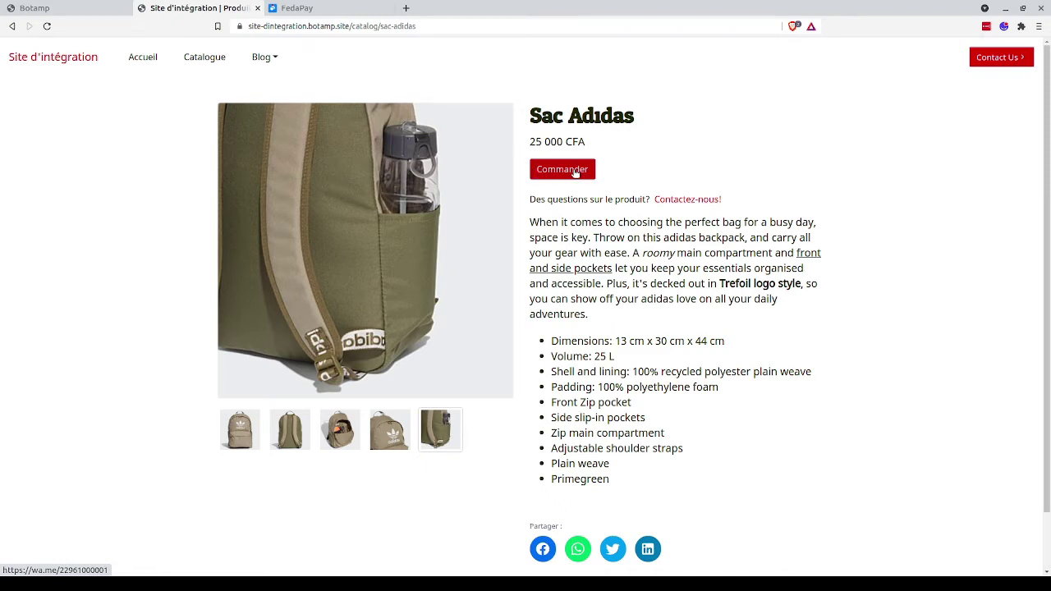
Follow the Sac Adidas order link to WhatsApp, decline opening the external application, and return to the product page
left_click(576, 173)
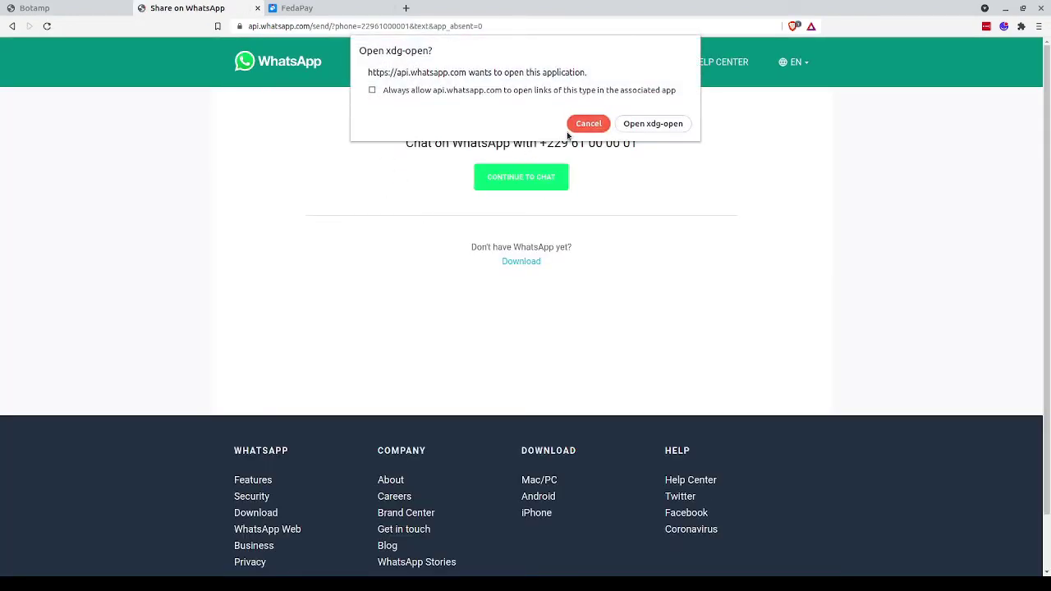
left_click(578, 125)
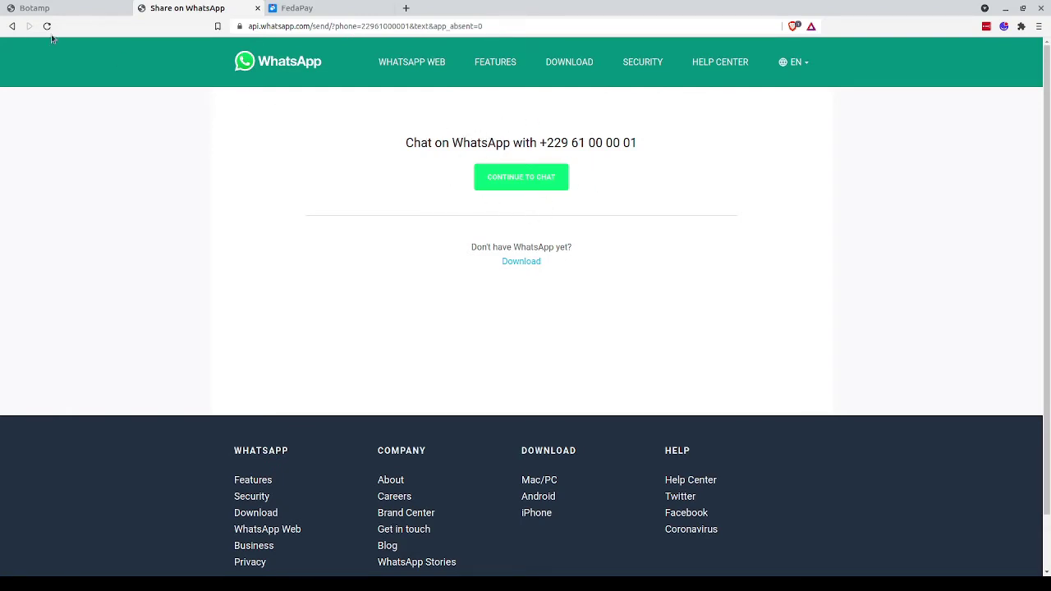
left_click(13, 27)
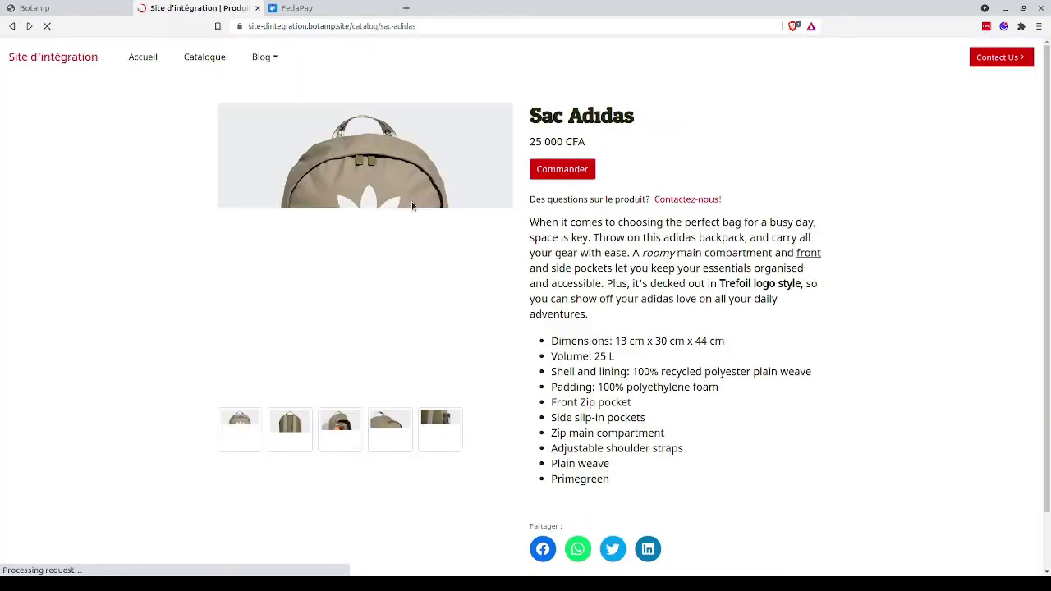
Open the Oxelo Peppermint Green Fit Adult Skate Bag from the catalogue, view its FedaPay order form, and return to the product page
left_click(206, 58)
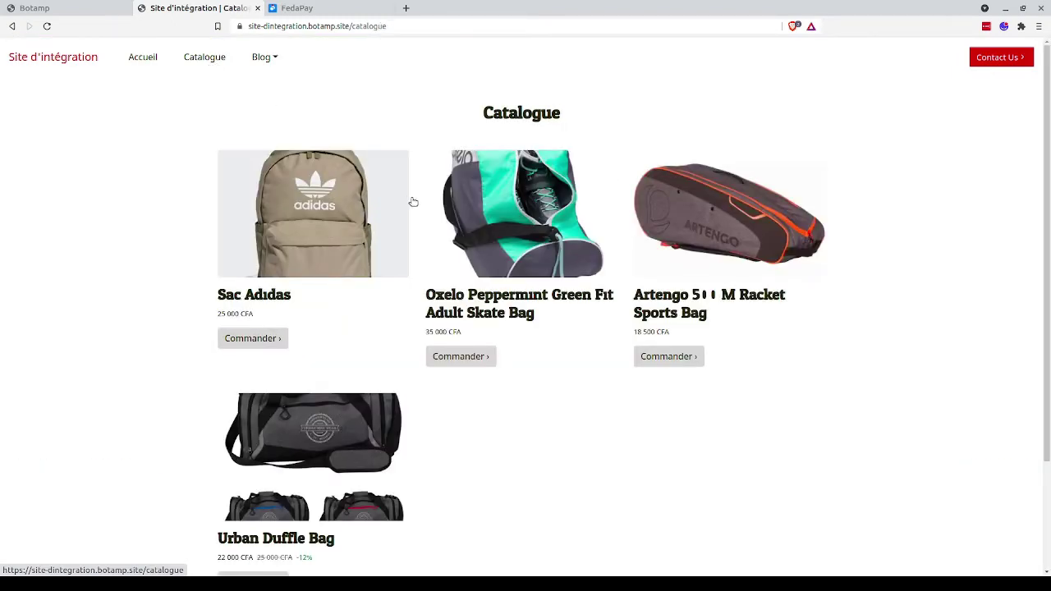
left_click(513, 200)
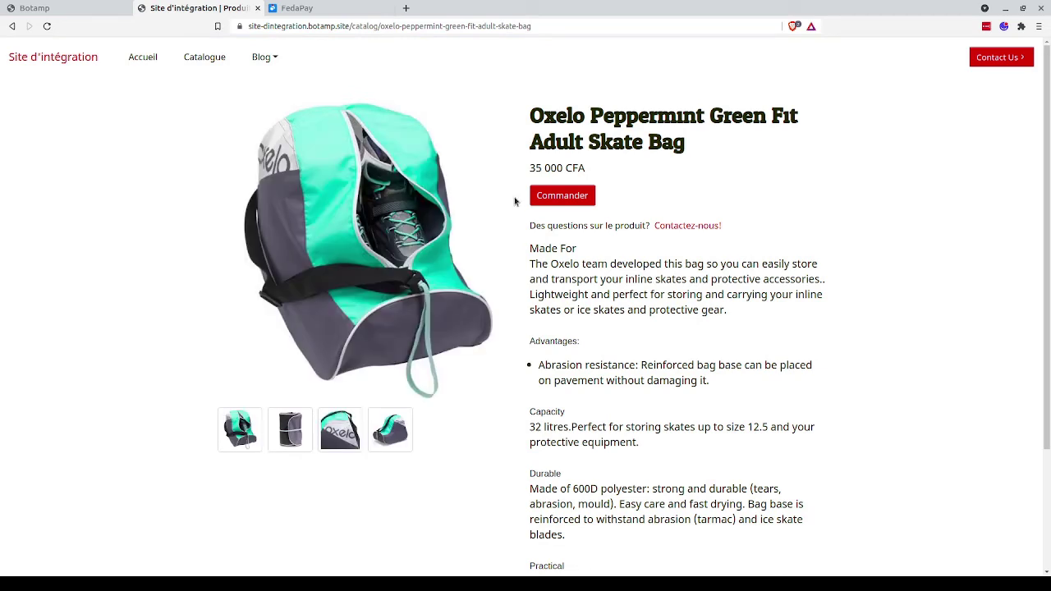
left_click(578, 197)
left_click(578, 198)
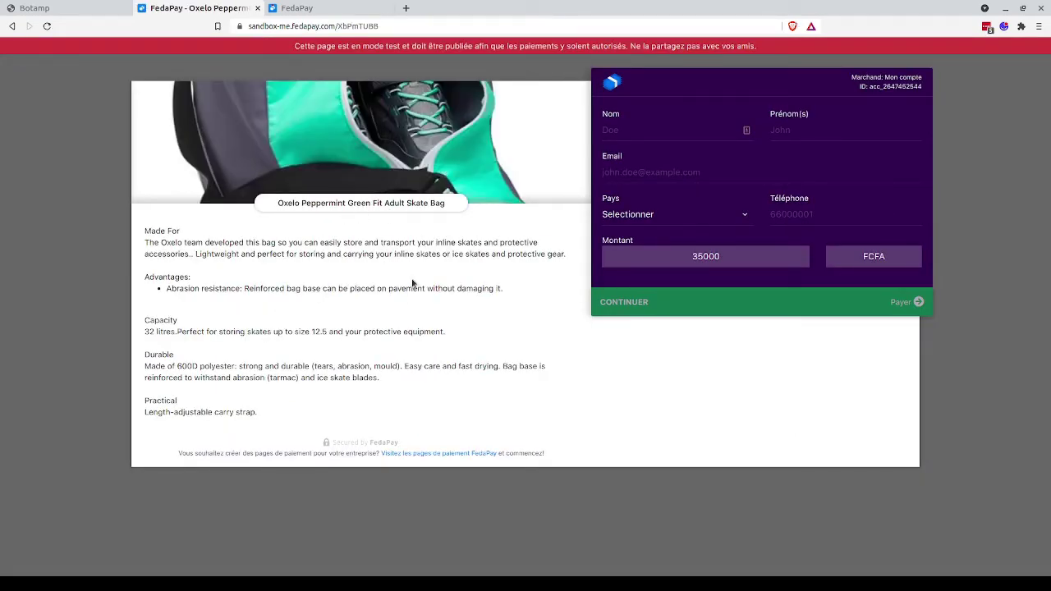
left_click(657, 133)
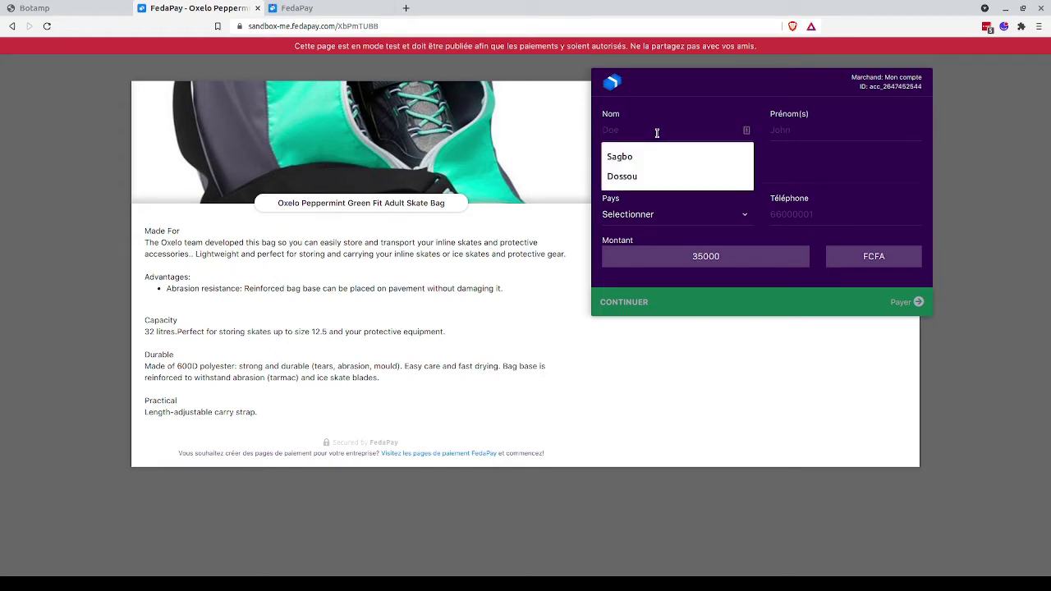
left_click(646, 119)
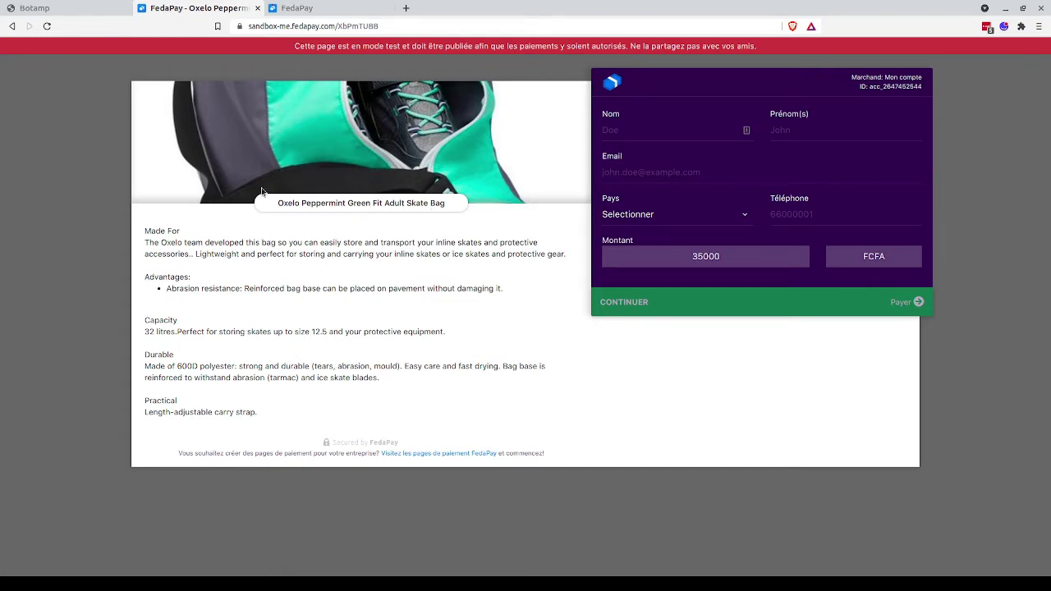
left_click(12, 26)
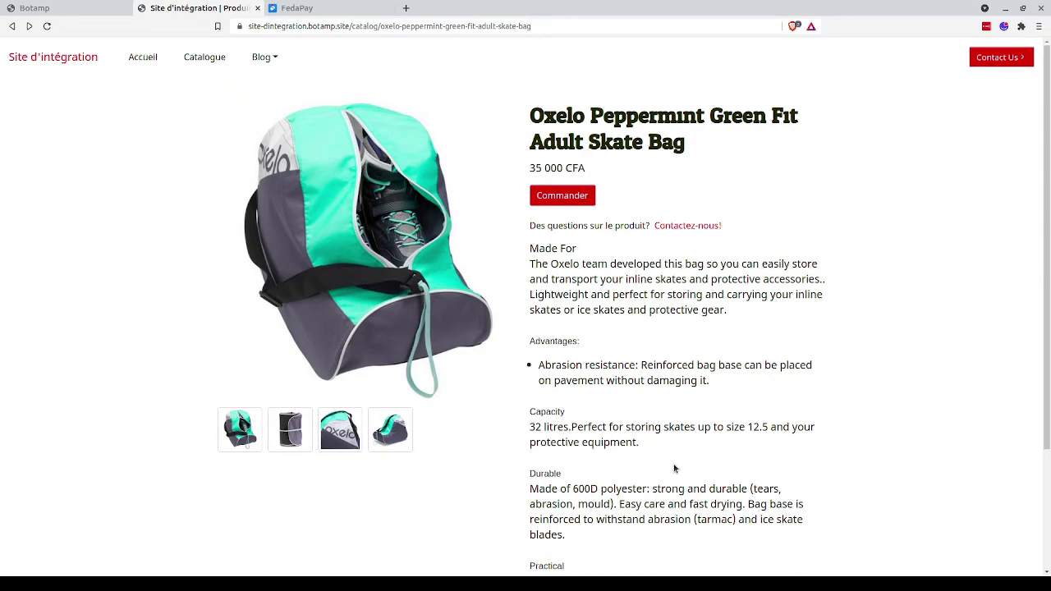
Look over the skate bag's product page, reopen its FedaPay payment page, and go back to the product
scroll(675, 469, "down", 2)
scroll(674, 469, "up", 2)
left_click(568, 204)
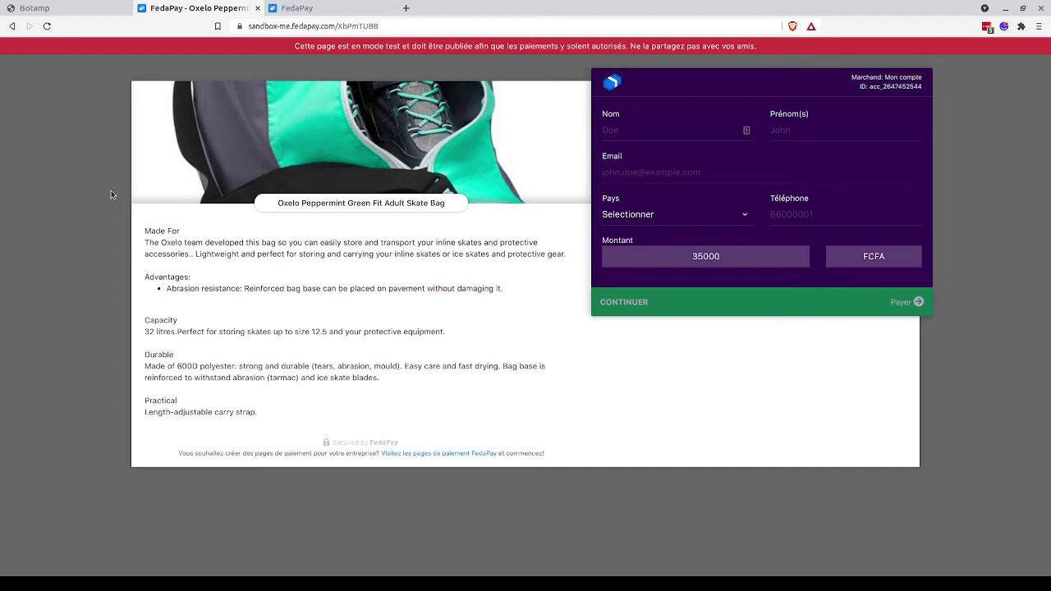
left_click(13, 27)
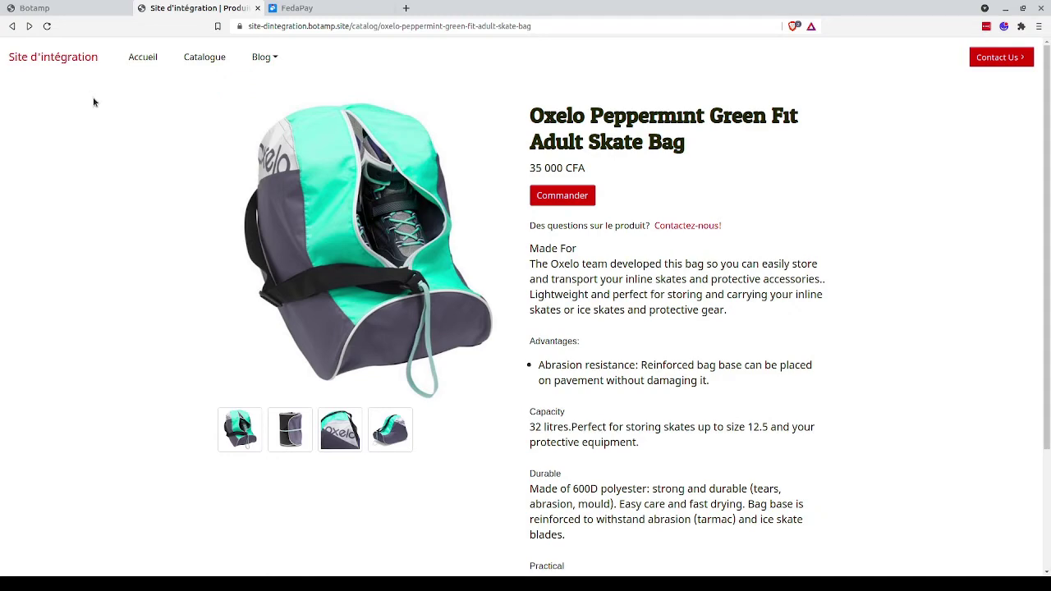
Switch to the Botamp admin and open the FedaPay connection settings from the site's E-commerce configuration
left_click(73, 15)
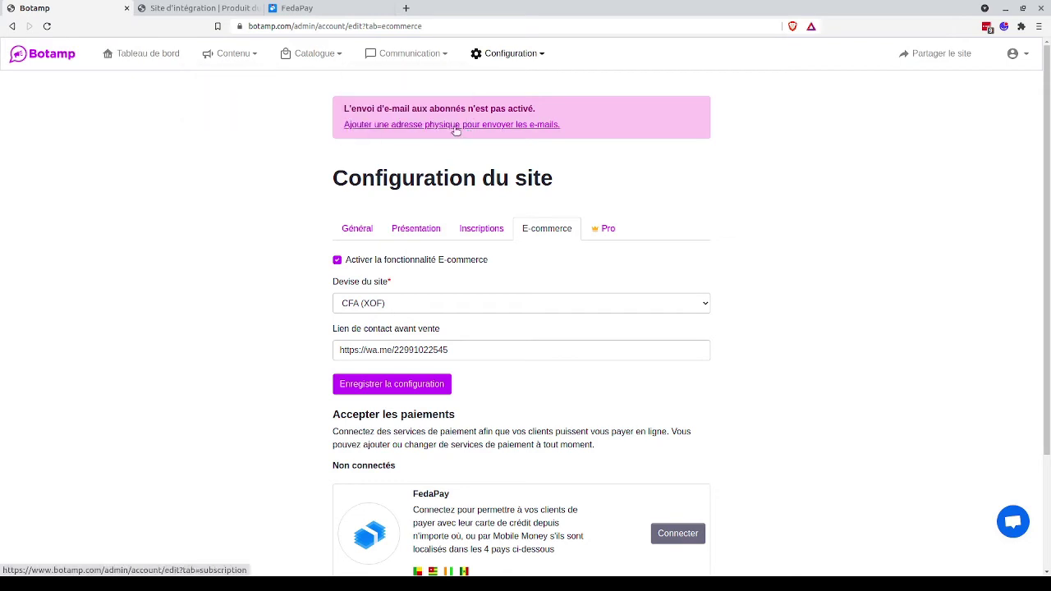
mouse_move(505, 53)
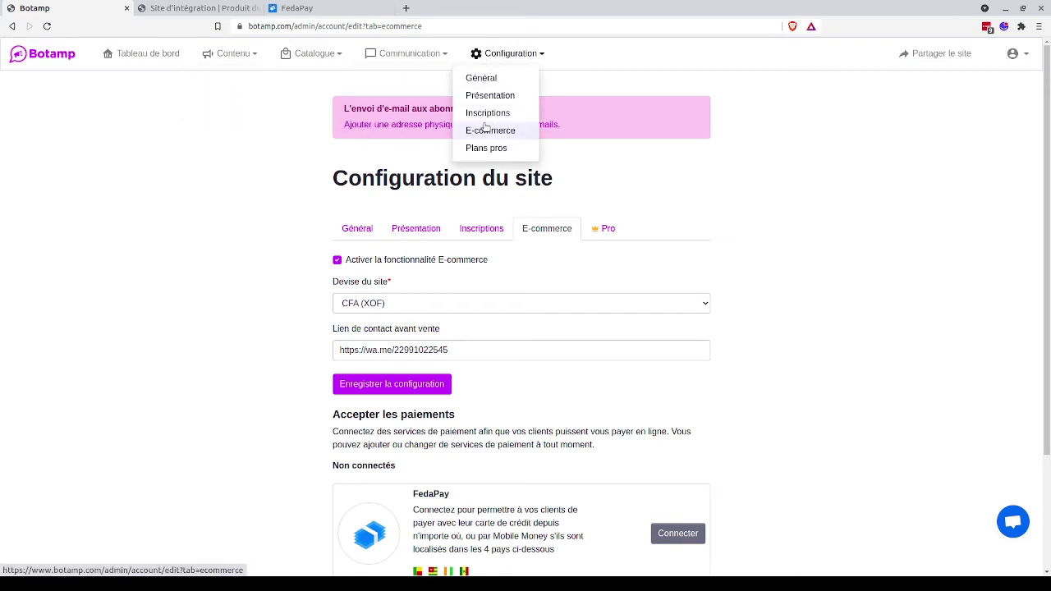
scroll(255, 260, "down", 3)
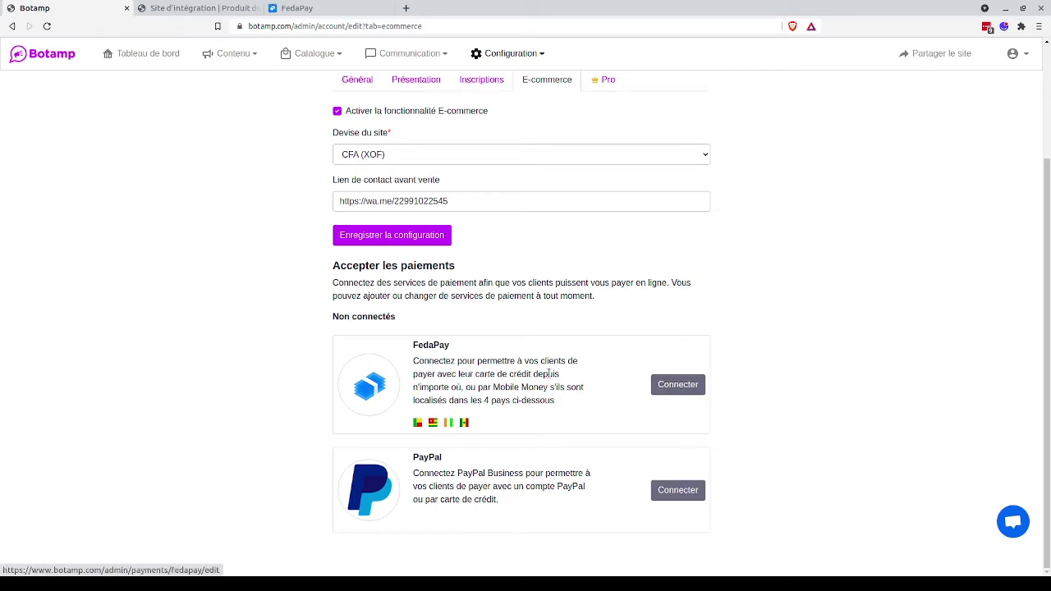
left_click(666, 392)
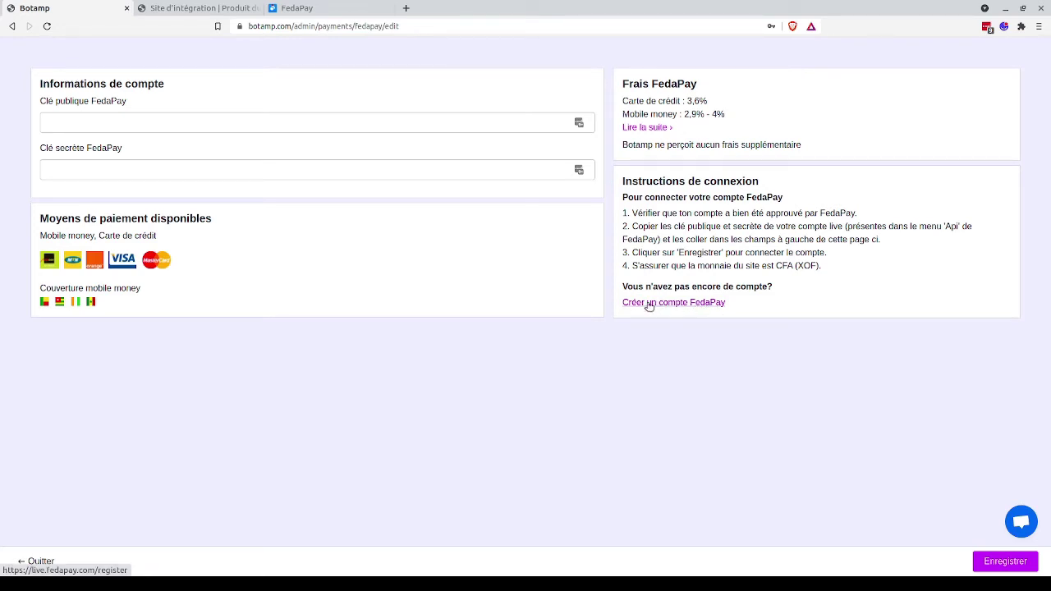
Switch to the FedaPay sandbox account and examine its dashboard's payment volumes, refunds and payment-method statistics
left_click(326, 11)
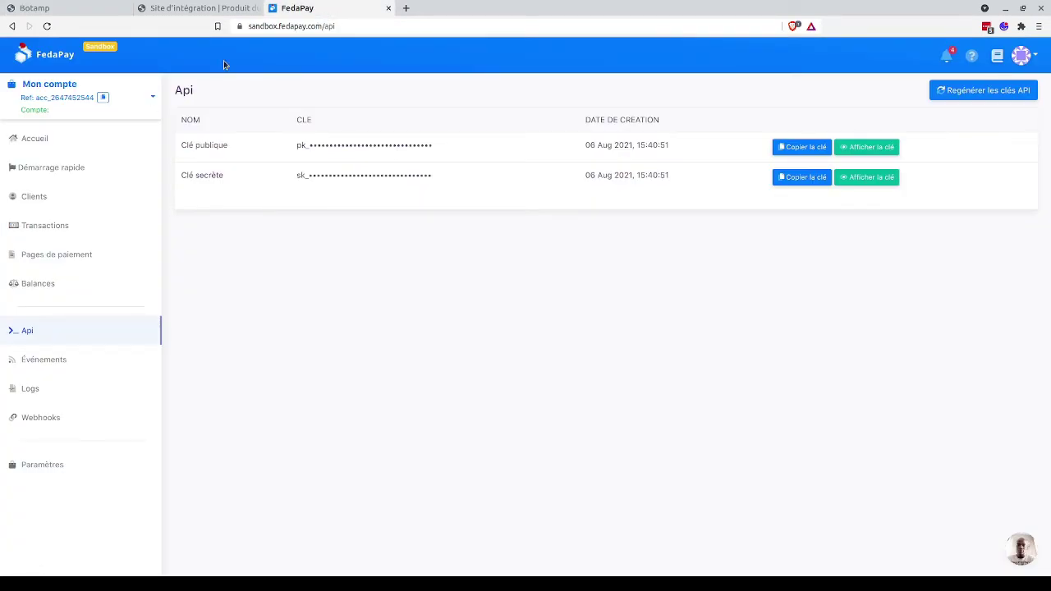
left_click(110, 135)
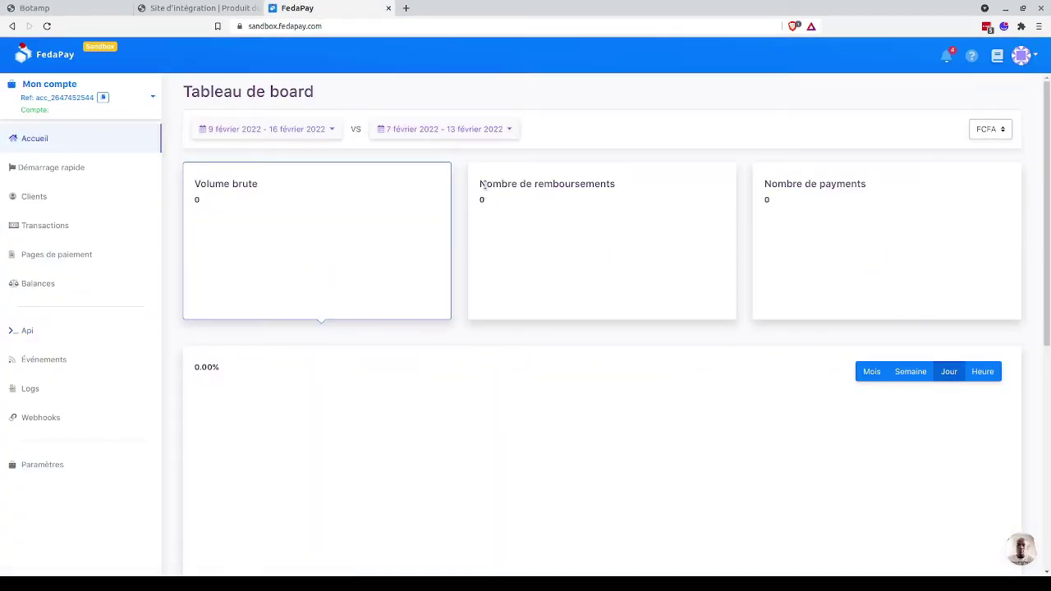
scroll(444, 254, "down", 5)
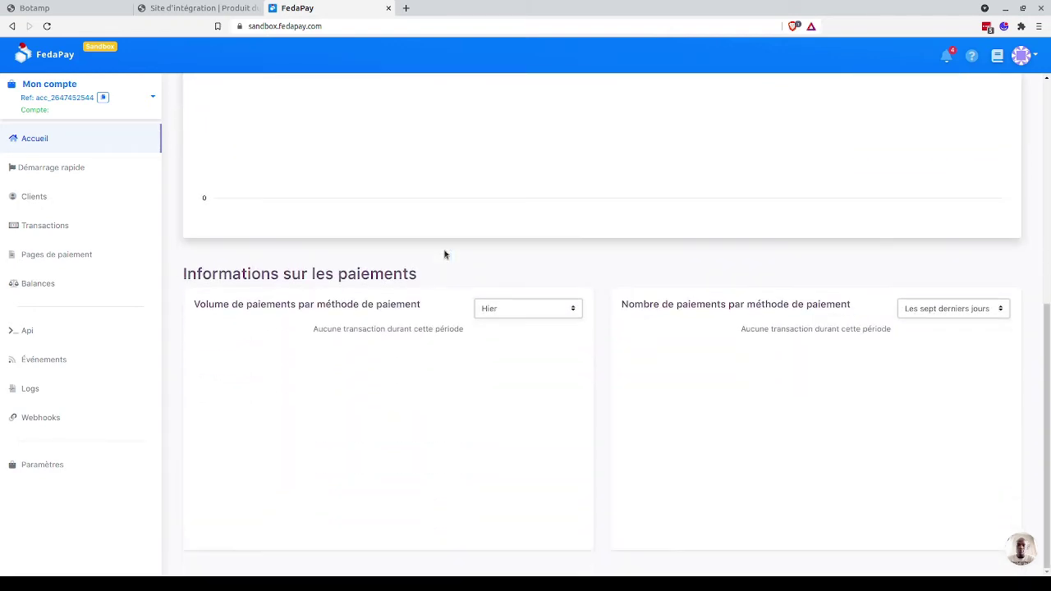
scroll(444, 254, "up", 5)
scroll(444, 253, "down", 1)
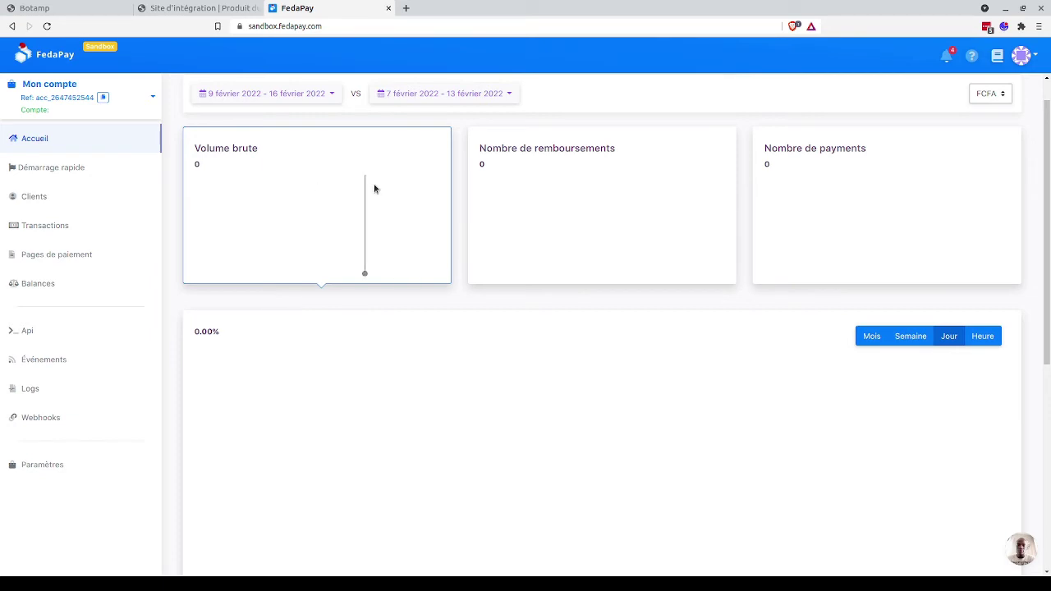
scroll(580, 225, "down", 1)
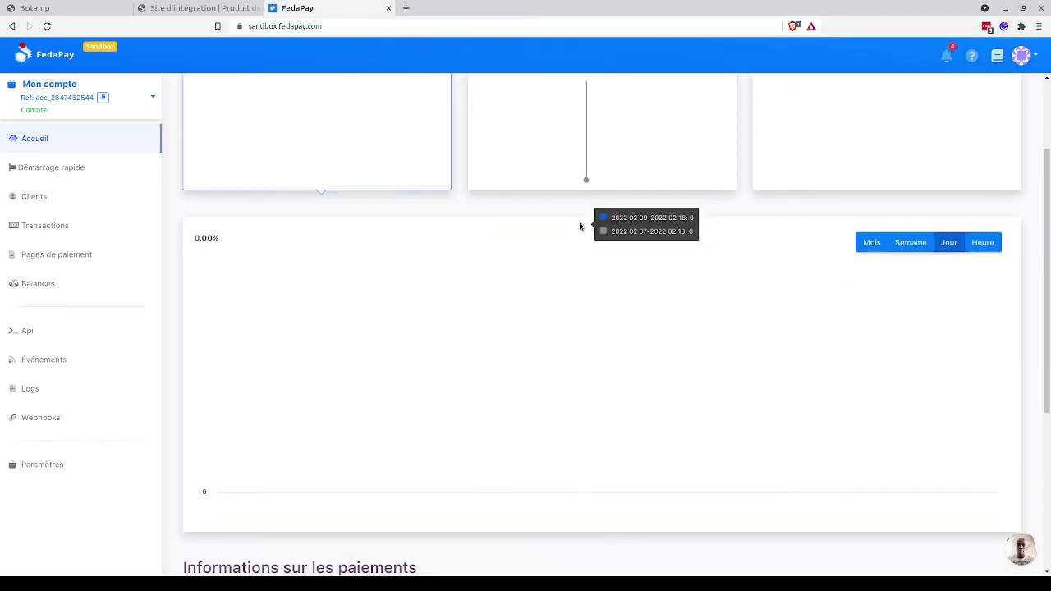
scroll(364, 362, "down", 3)
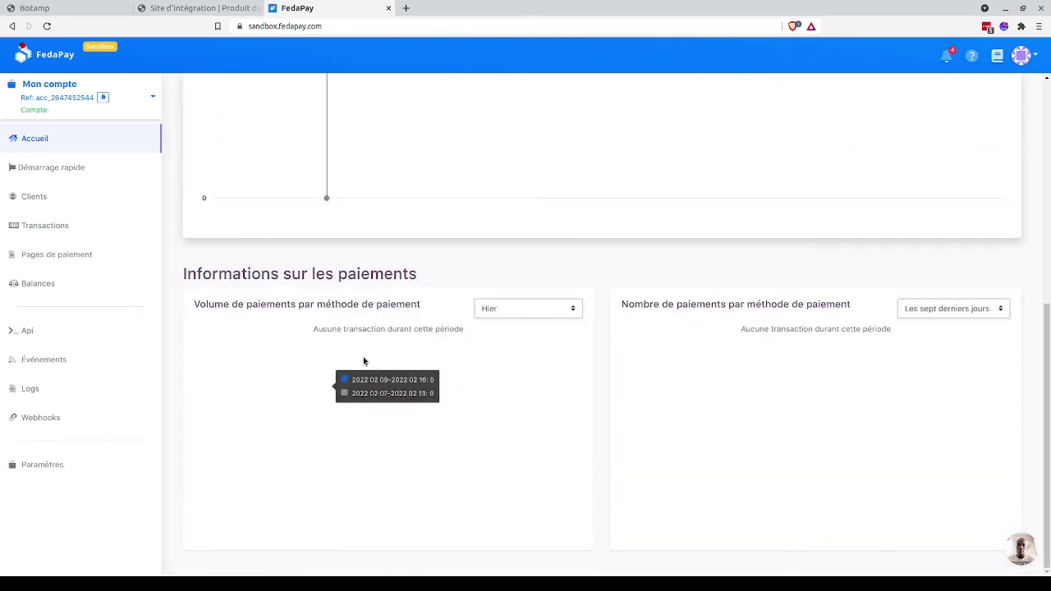
scroll(312, 295, "up", 5)
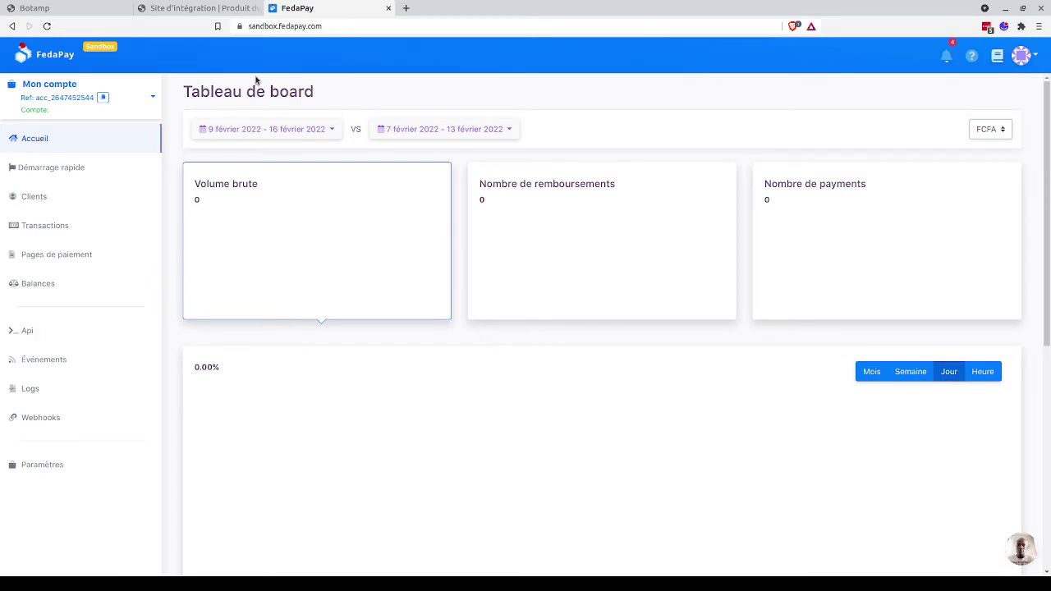
Copy the public API key from FedaPay's Api page and paste it as the FedaPay public key in Botamp
left_click(91, 15)
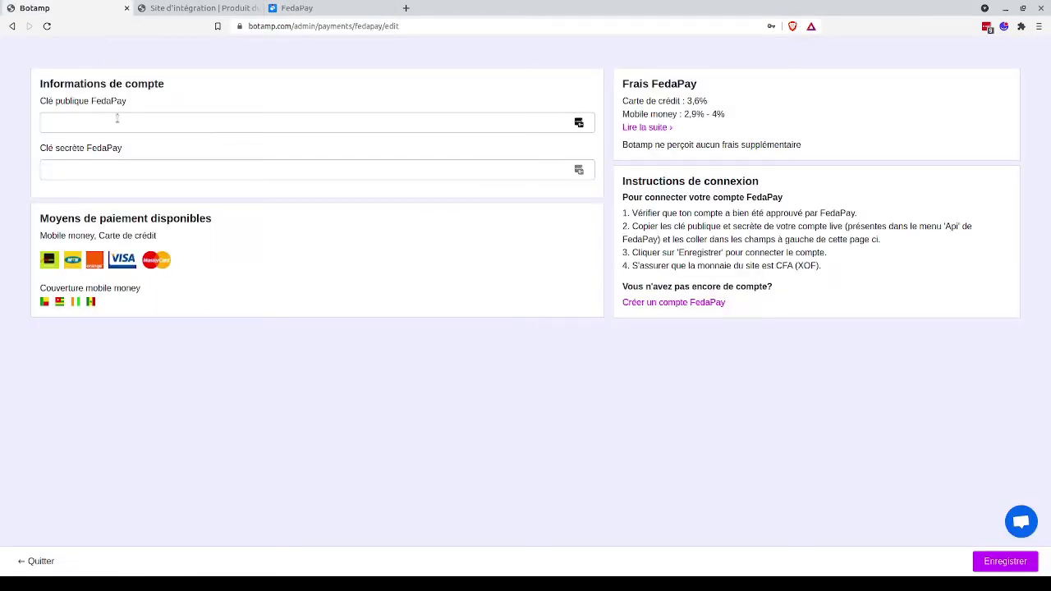
left_click(309, 14)
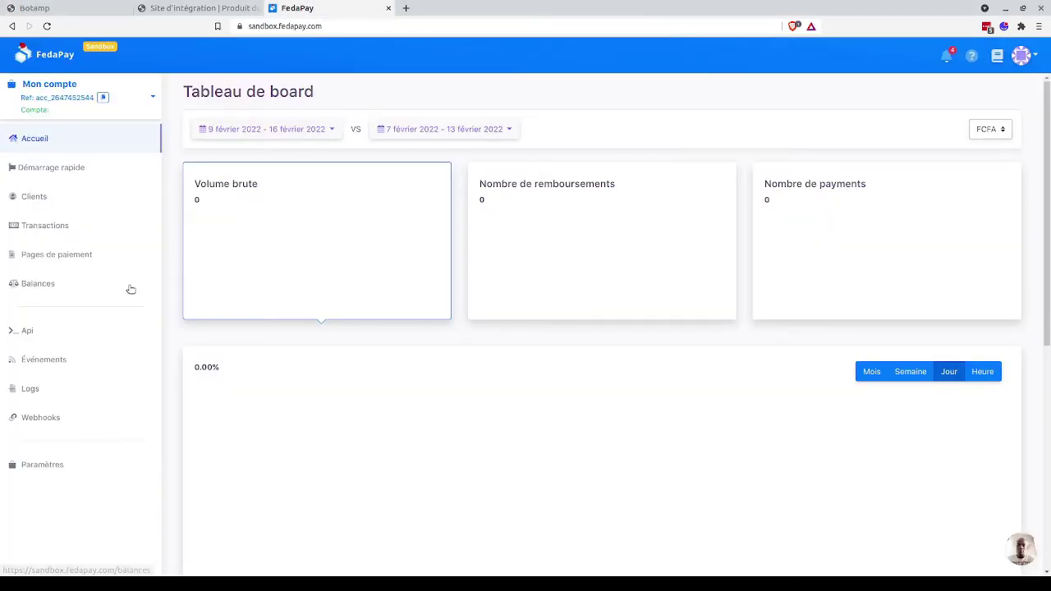
left_click(45, 332)
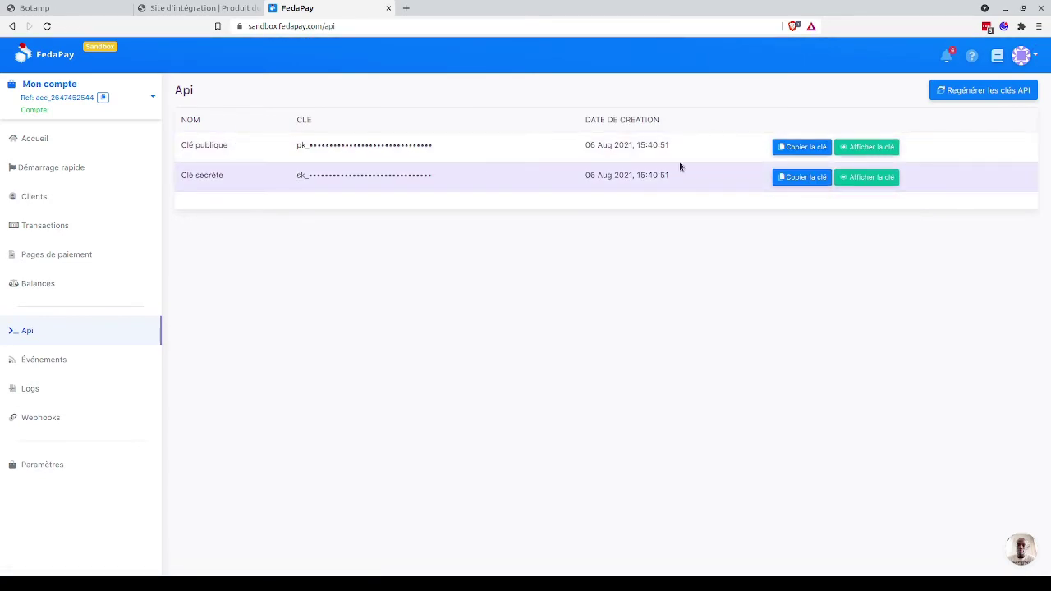
left_click(788, 147)
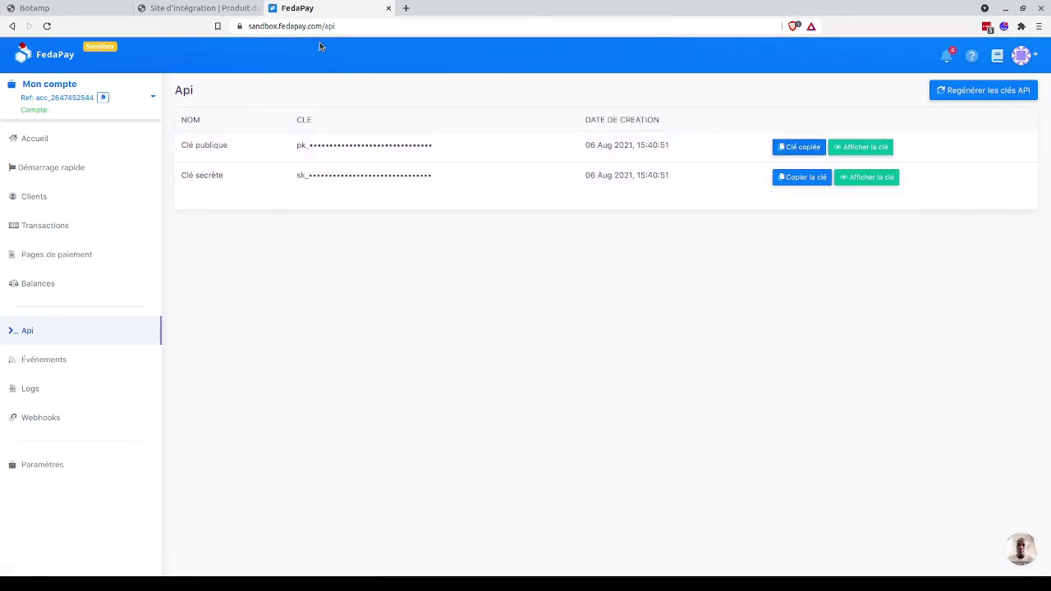
left_click(87, 8)
left_click(167, 125)
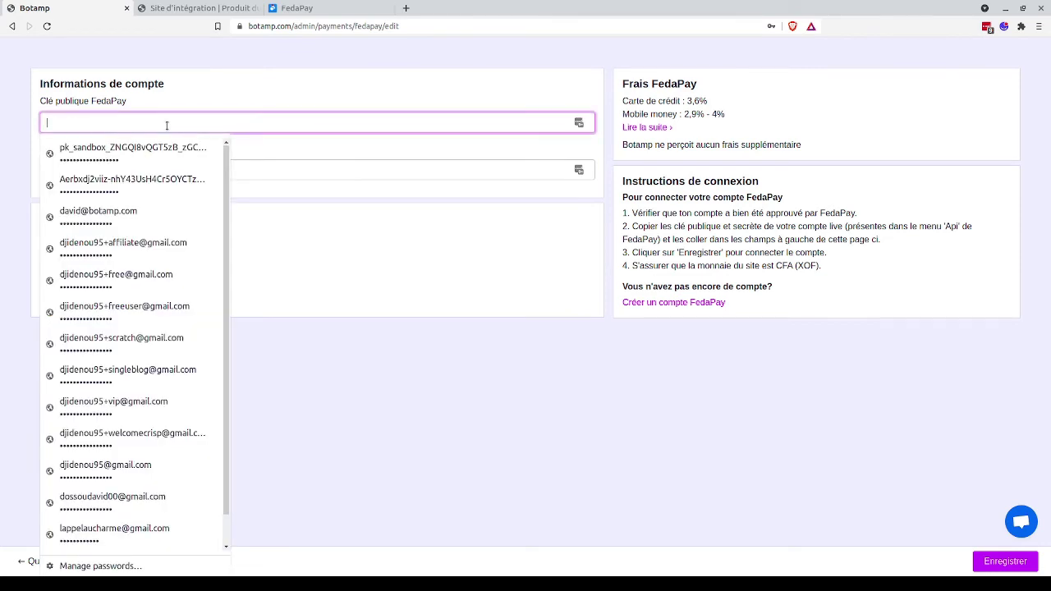
key("ctrl+v")
left_click(312, 160)
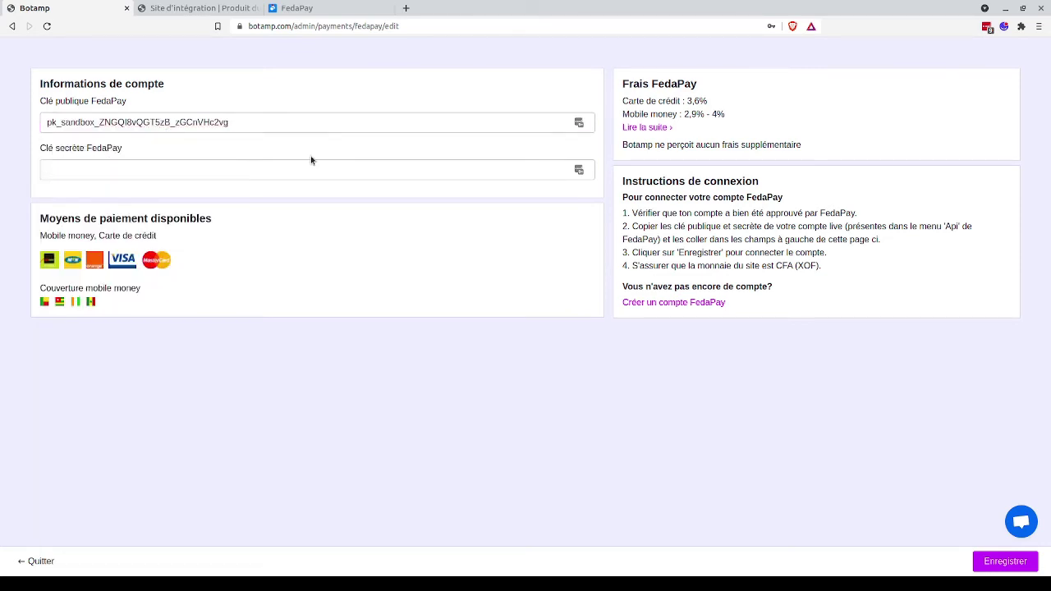
Copy the secret API key from FedaPay and paste it as the FedaPay secret key in Botamp
left_click(306, 8)
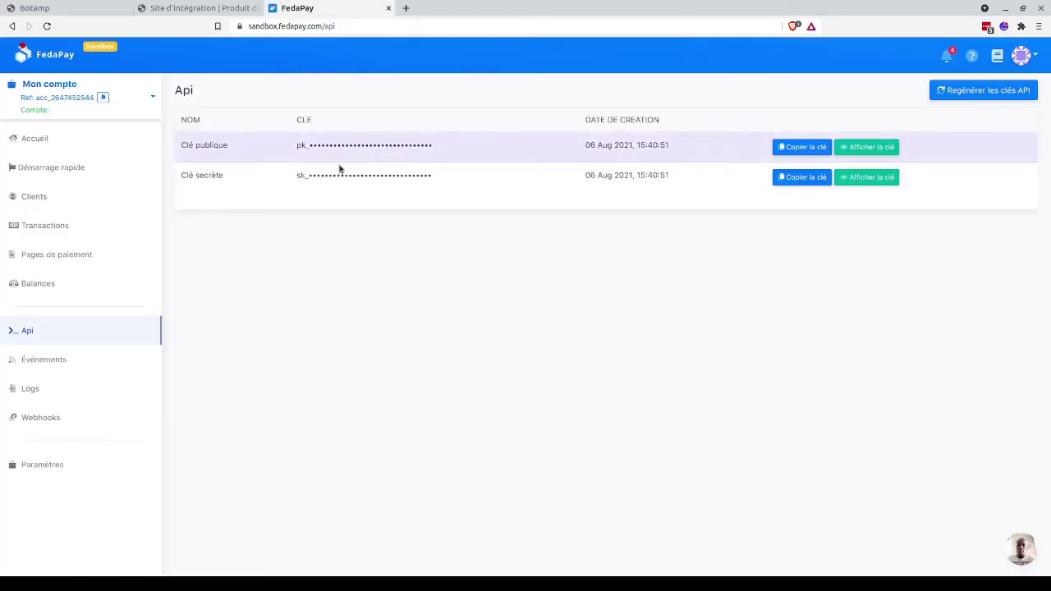
left_click(784, 176)
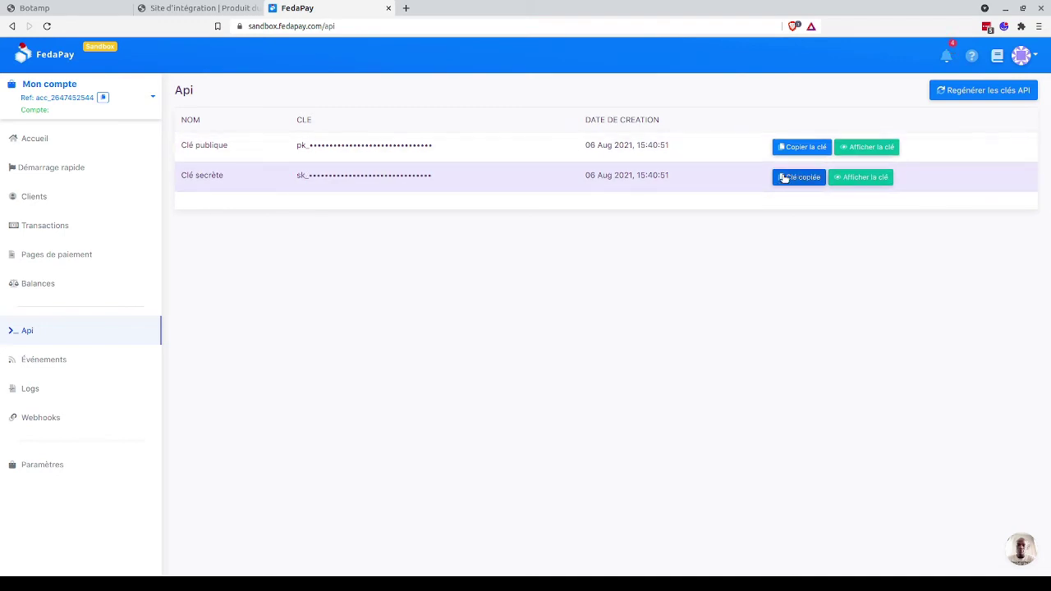
left_click(94, 12)
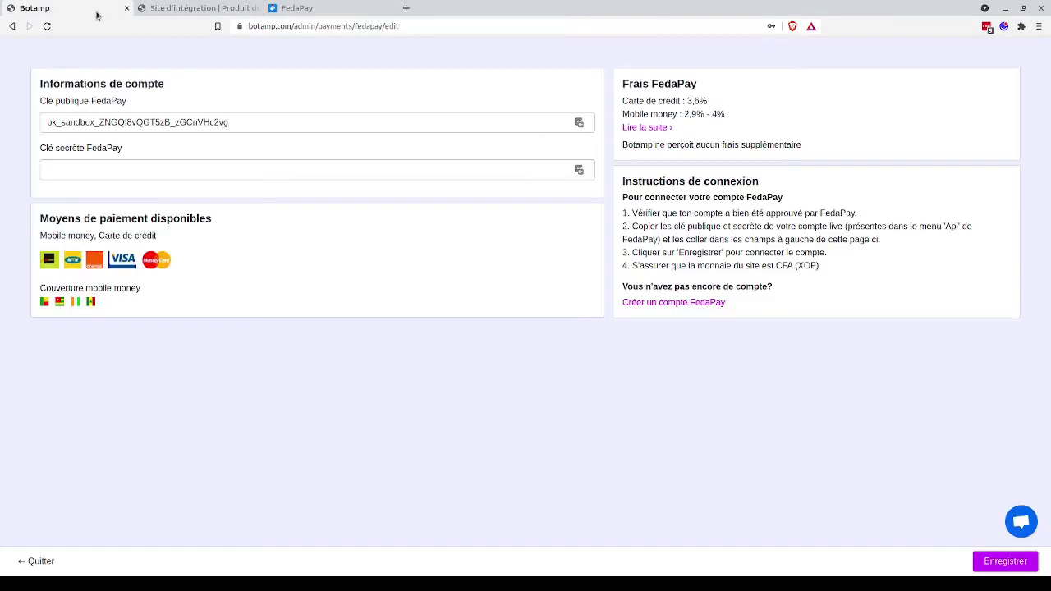
left_click(216, 169)
key("ctrl+v")
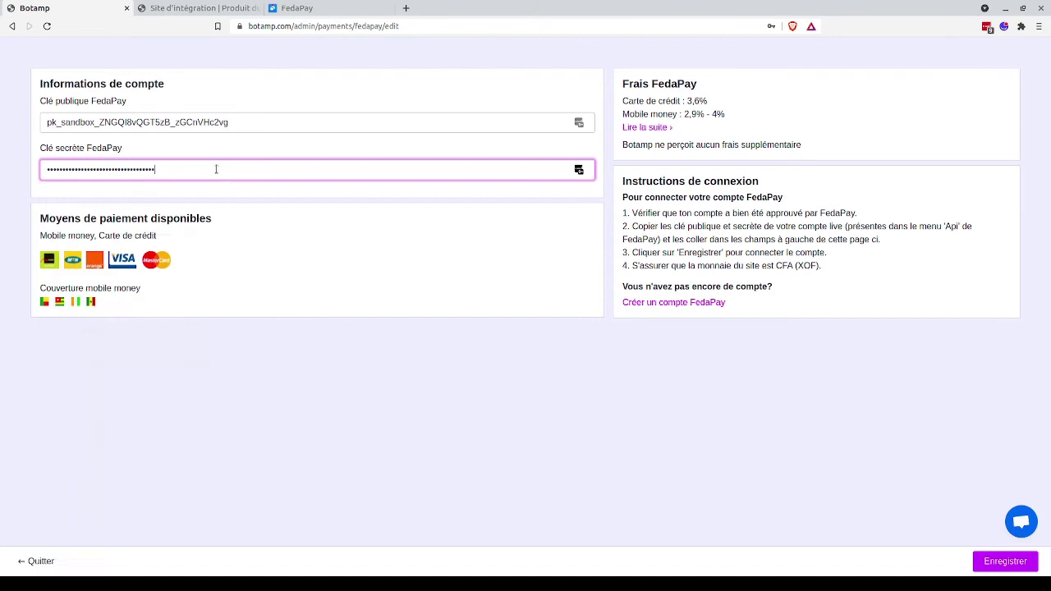
left_click(312, 262)
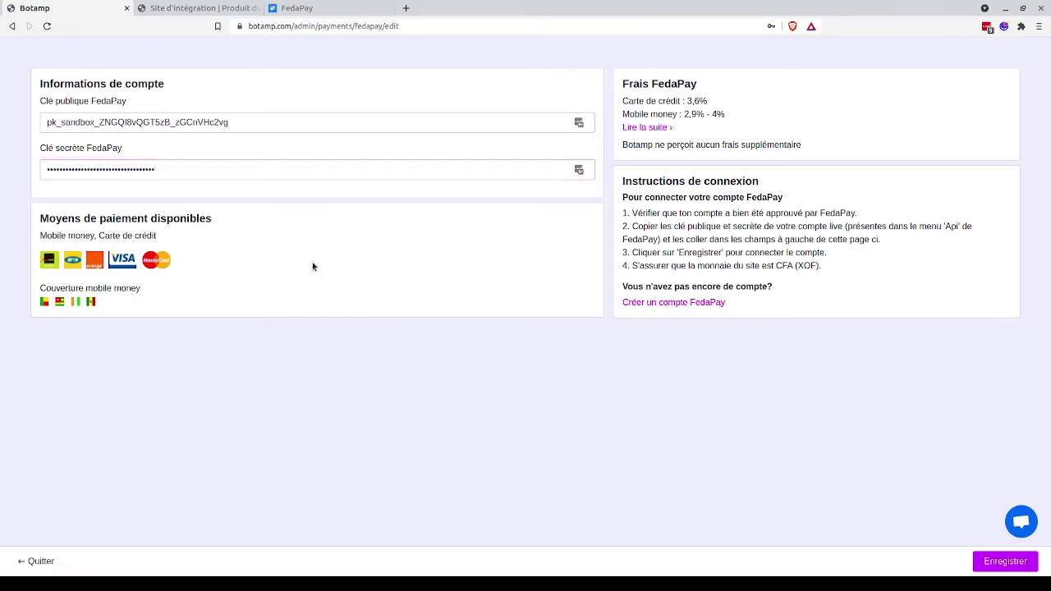
Save the FedaPay keys and confirm the payment integration
left_click(999, 563)
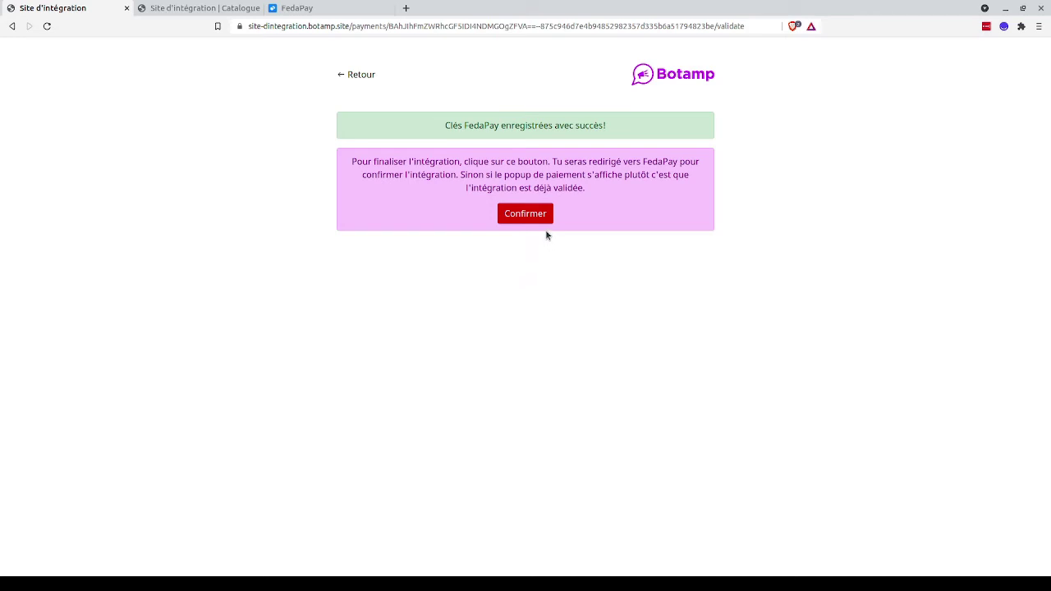
left_click(526, 215)
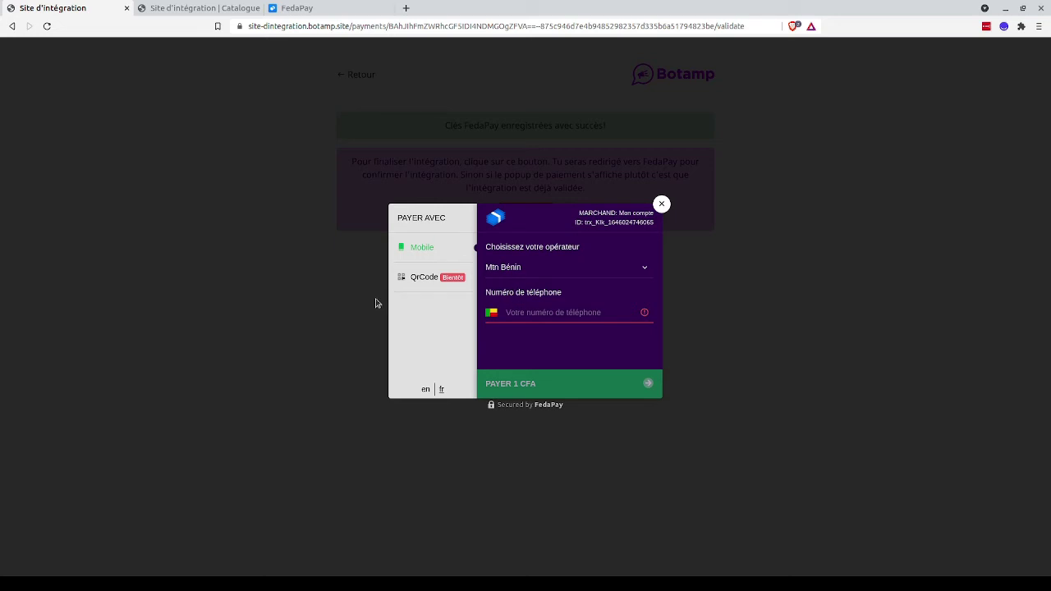
Fill in the payer's phone number for the Mtn Bénin mobile payment and submit the 1 CFA validation payment
left_click(523, 309)
left_click(536, 339)
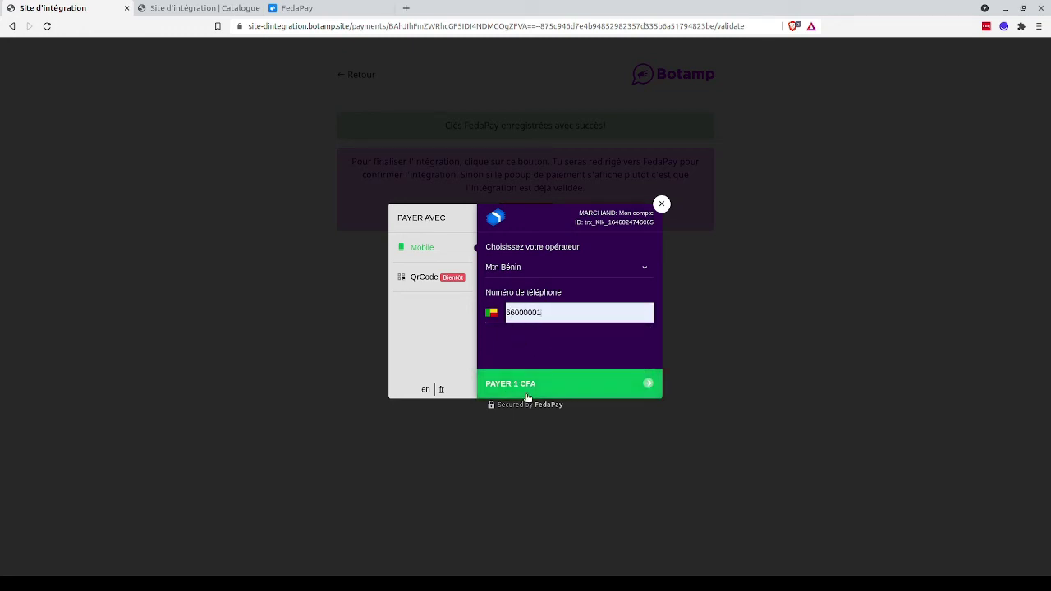
left_click(575, 387)
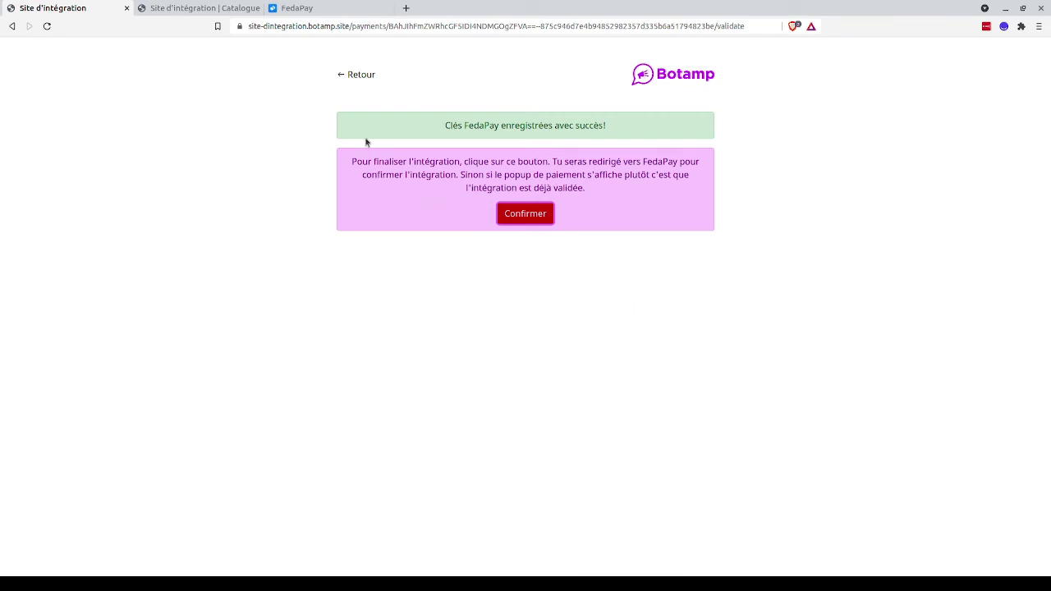
Return to the site's E-commerce configuration and review which payment services are listed as connected and not connected
left_click(358, 80)
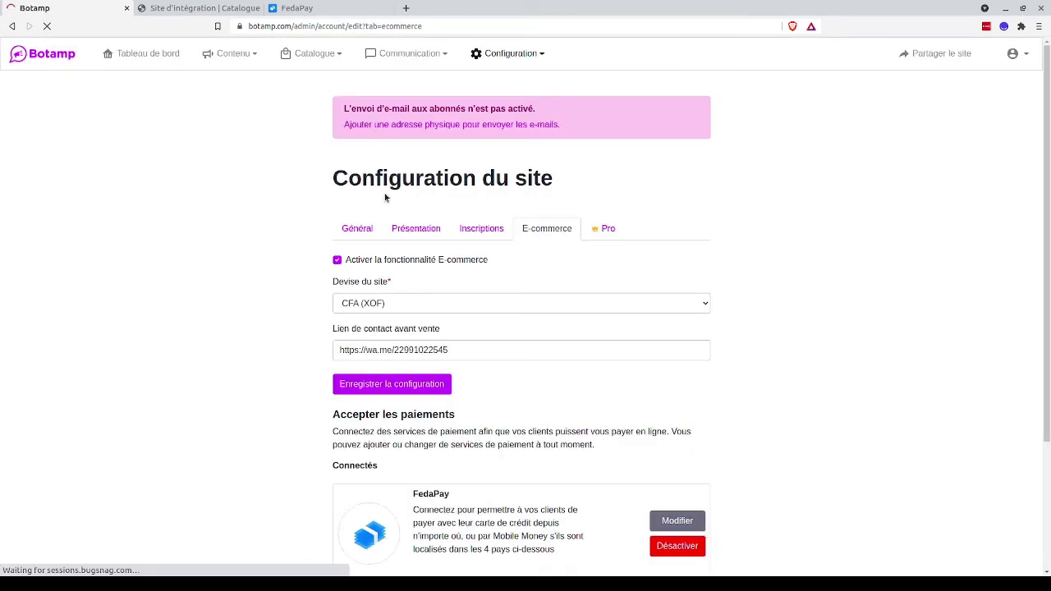
scroll(284, 369, "down", 3)
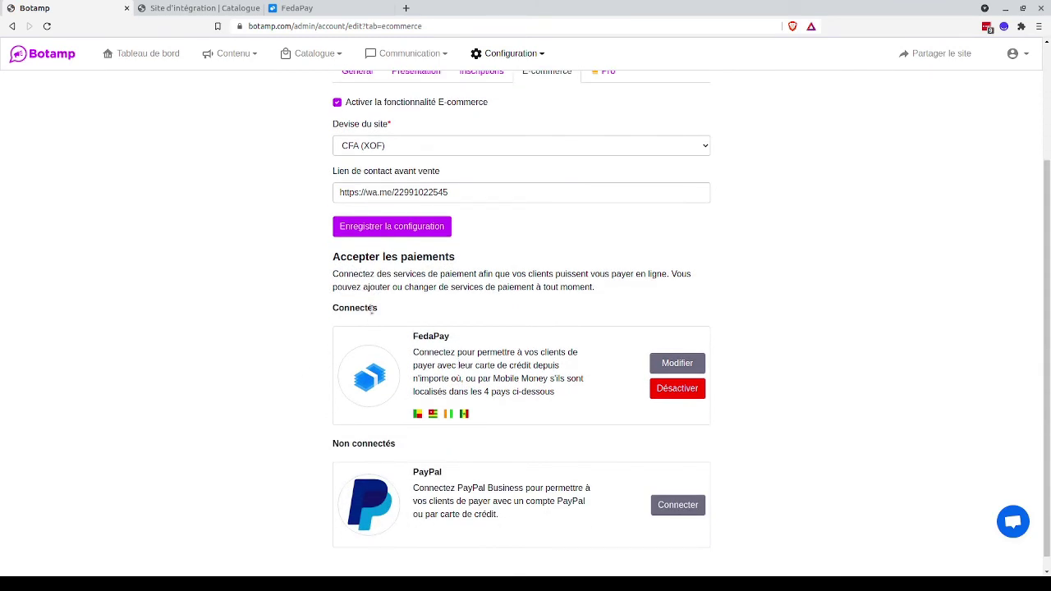
scroll(424, 364, "up", 3)
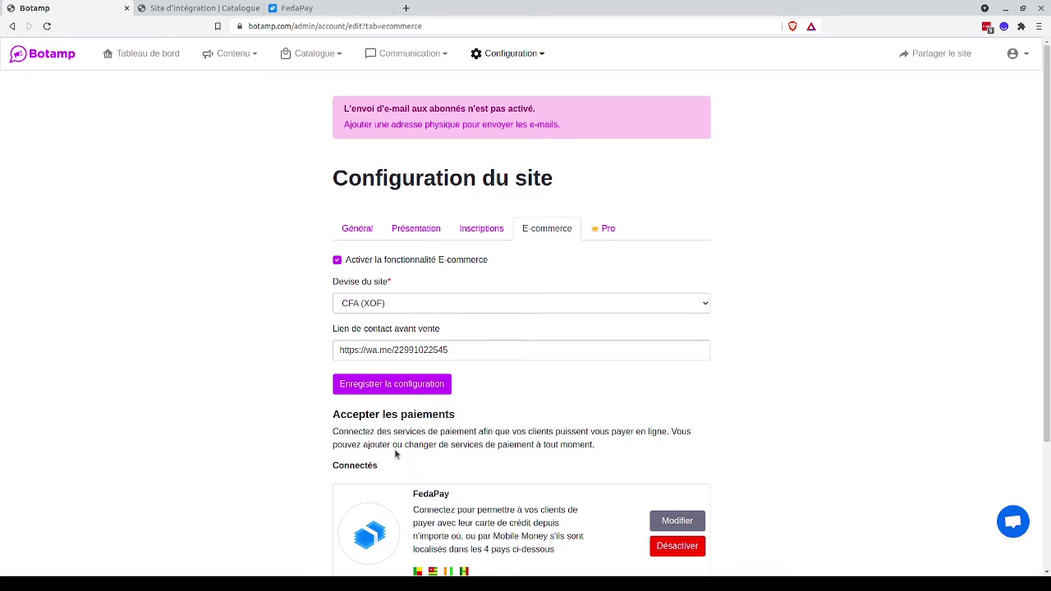
scroll(437, 493, "down", 2)
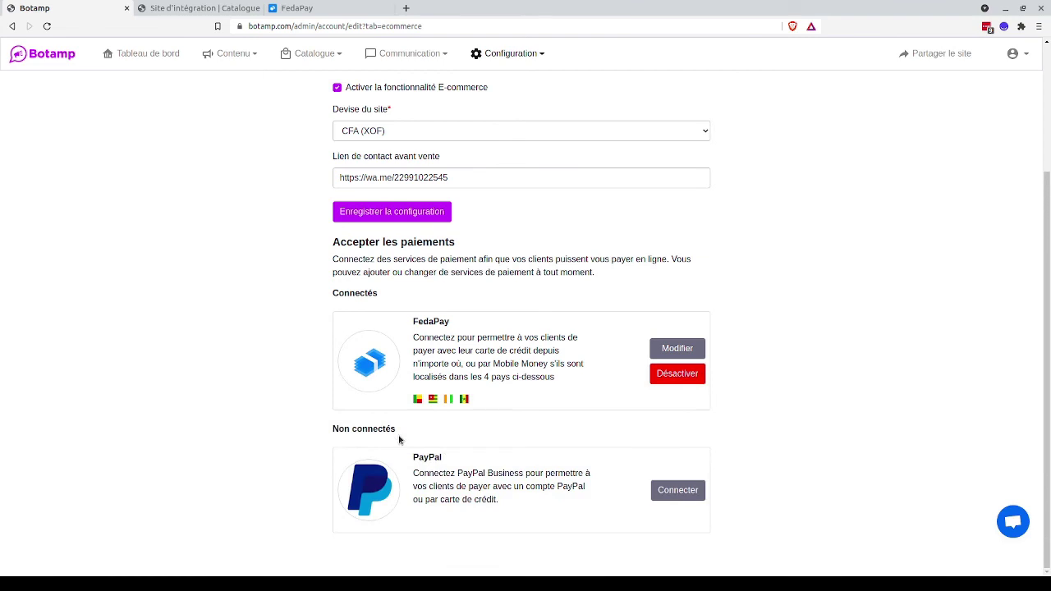
scroll(401, 436, "up", 1)
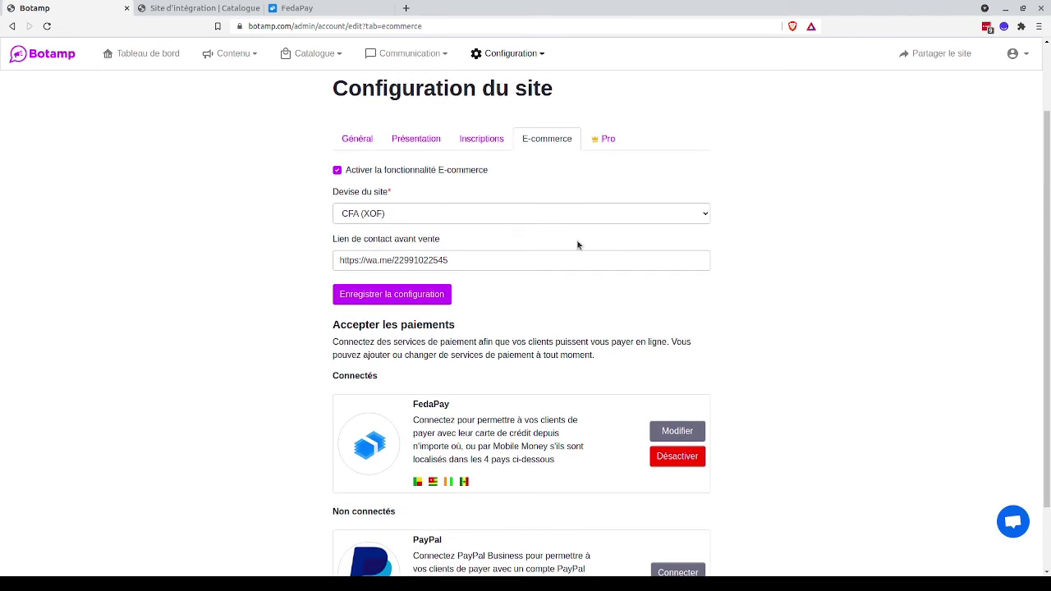
scroll(576, 237, "up", 1)
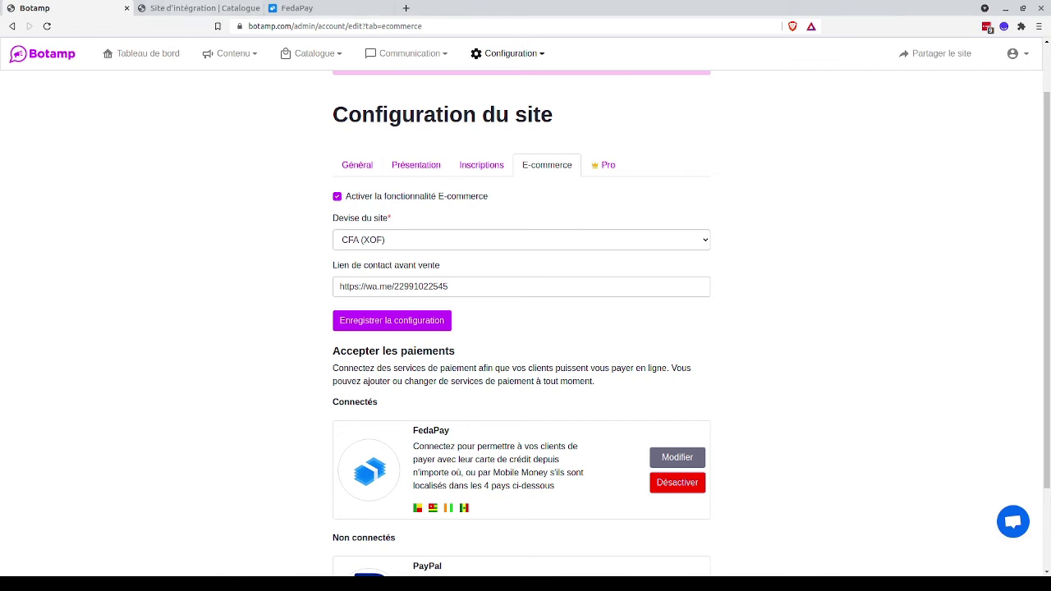
Open the Oxelo Peppermint Green Fit Adult Skate Bag from the site's catalogue and fill in the customer's email, first name and last name
left_click(188, 10)
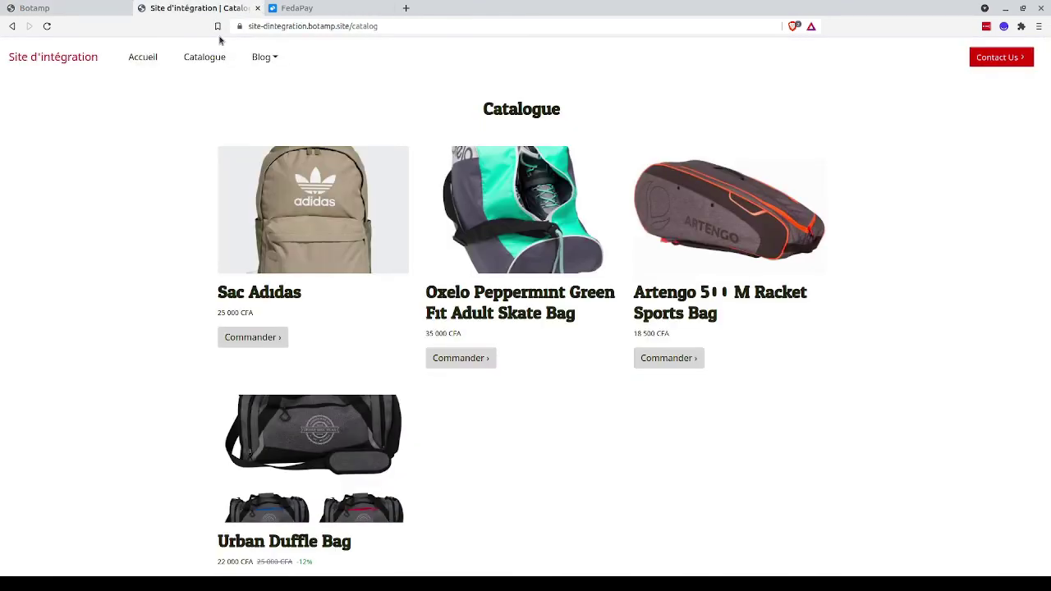
left_click(504, 248)
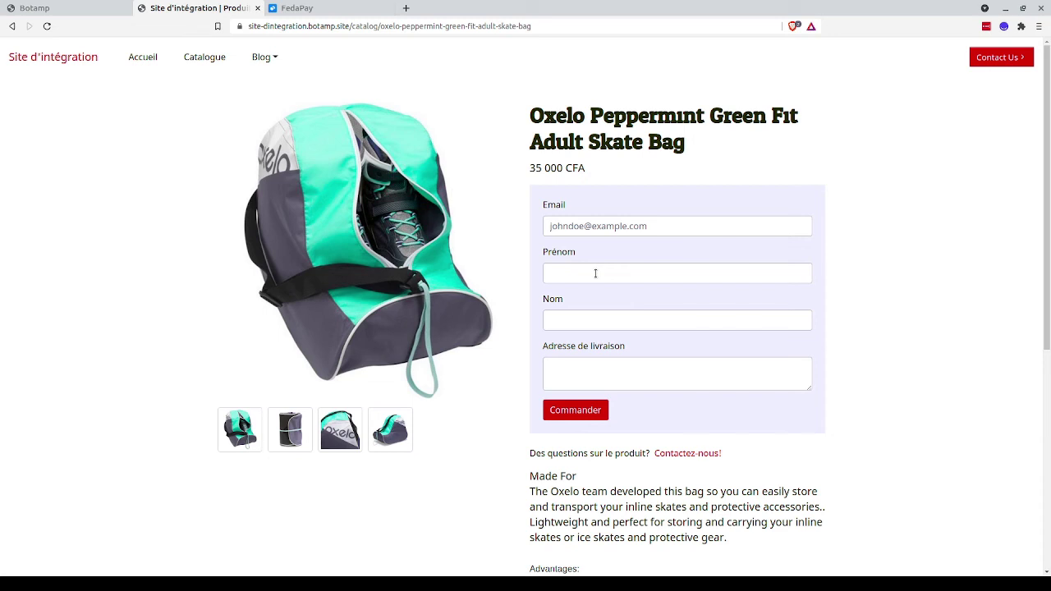
left_click(607, 234)
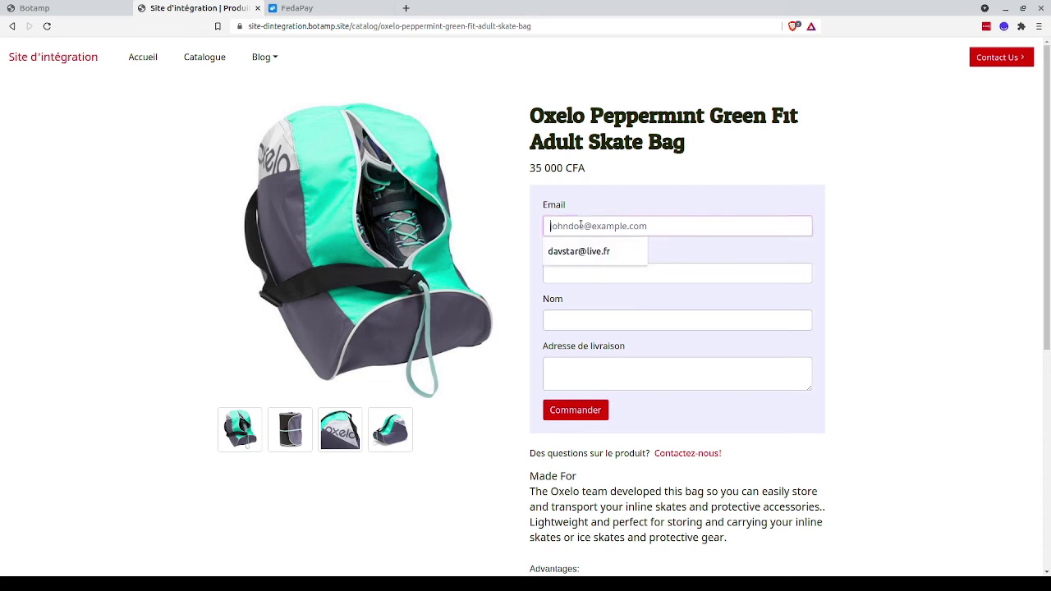
left_click(582, 249)
left_click(587, 279)
left_click(587, 298)
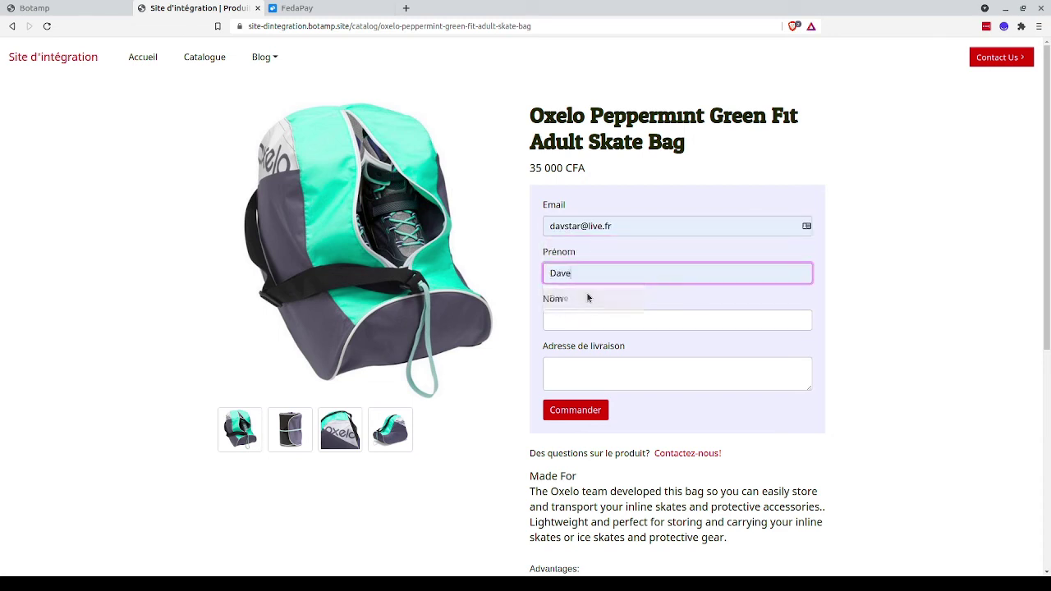
left_click(586, 321)
left_click(586, 345)
Enter the customer's delivery address manually instead of using the saved suggestion, and submit the skate bag order
left_click(579, 361)
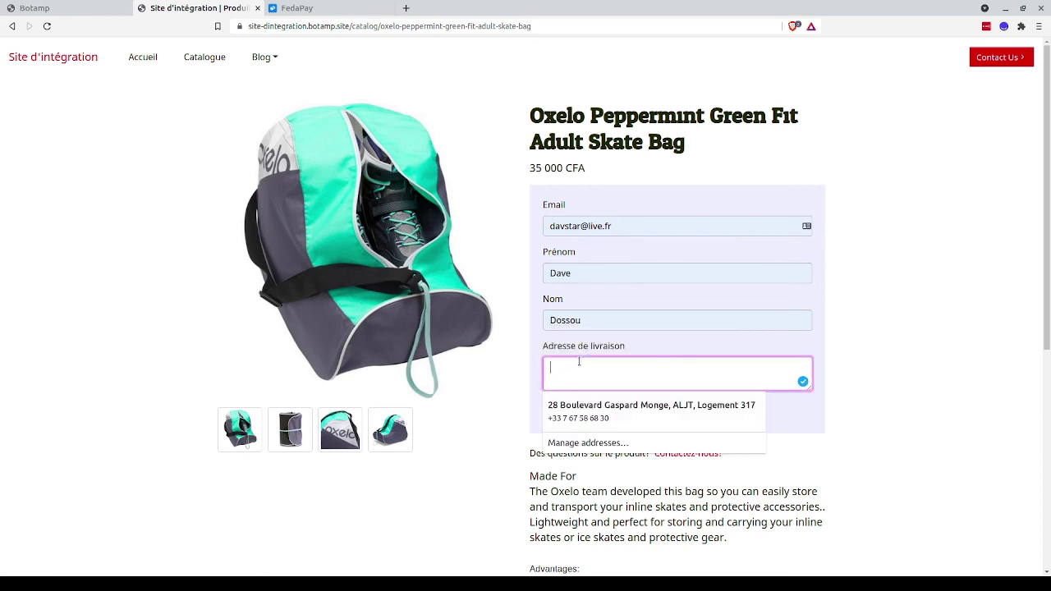
key("Escape")
type("Tr")
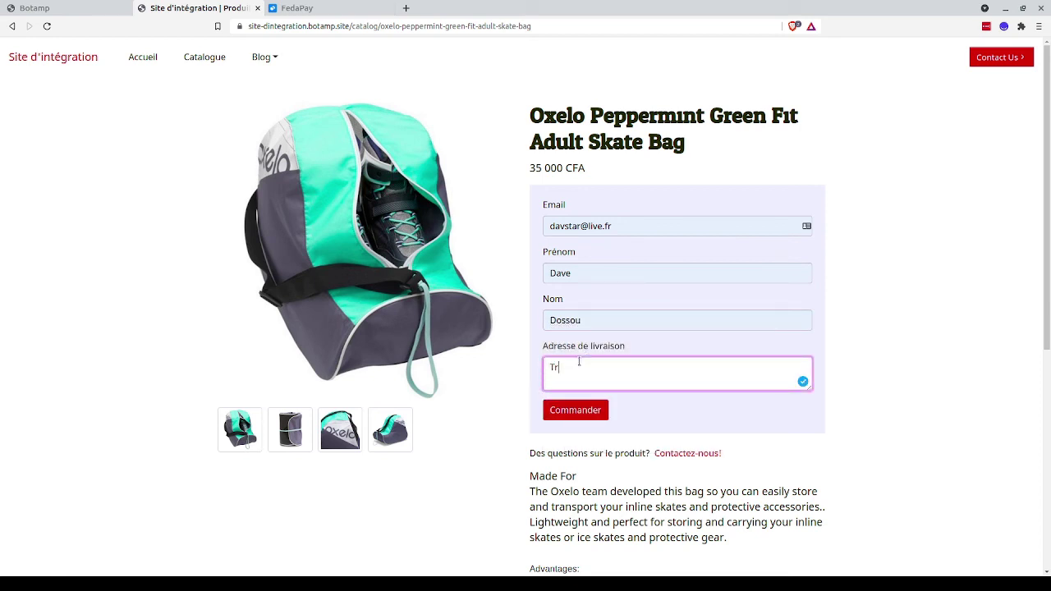
type("eizieme rue")
left_click(575, 411)
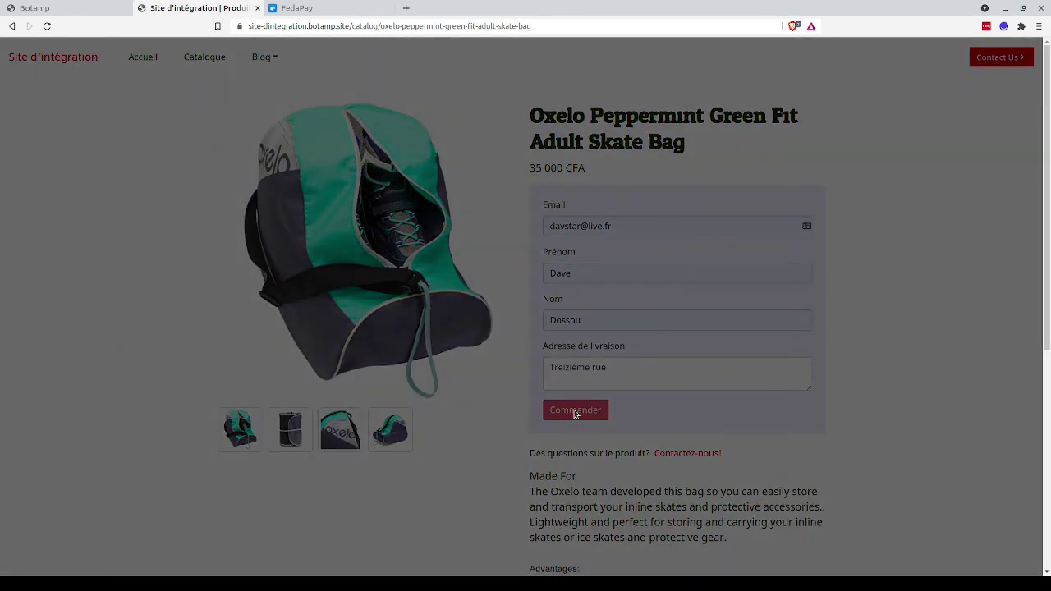